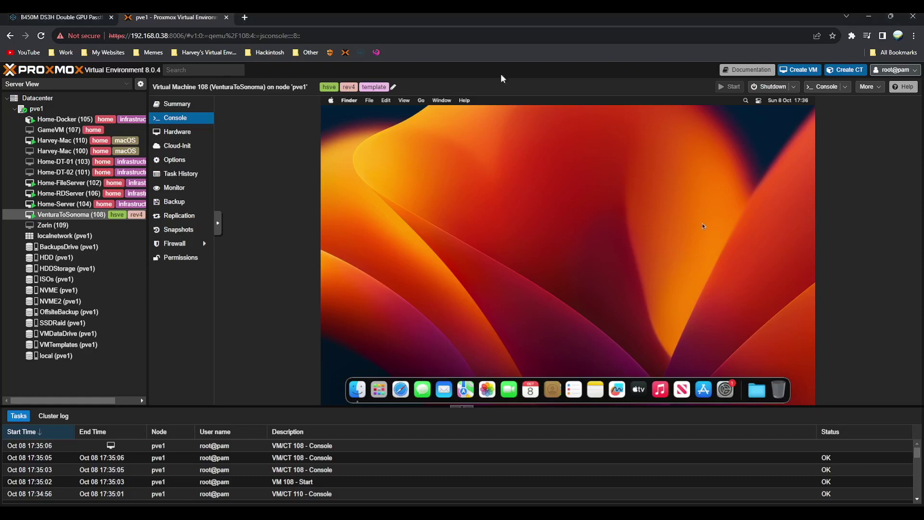
- Open environment.hsve.org in a new browser tab and enter The Environment forum
{"action": "left_click", "coordinate": [245, 17]}
{"action": "type", "text": "e"}
{"action": "key", "text": "Return"}
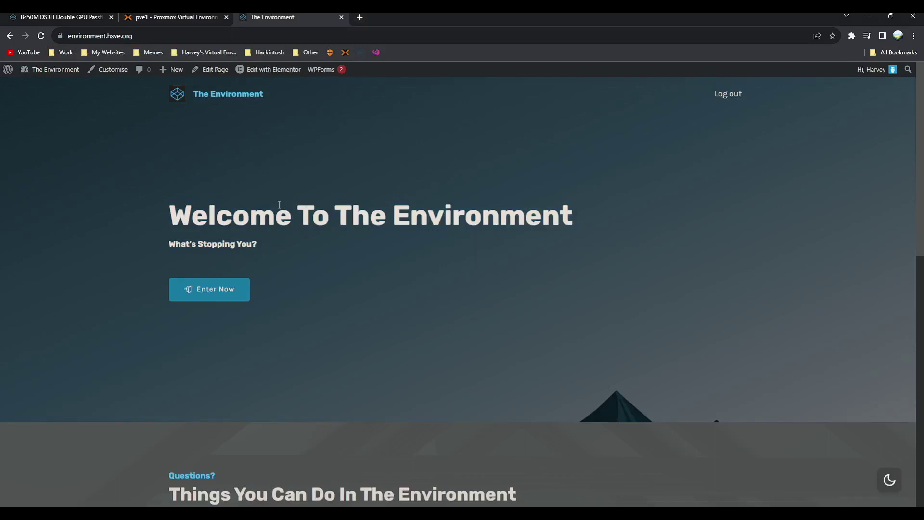
{"action": "left_click", "coordinate": [236, 289]}
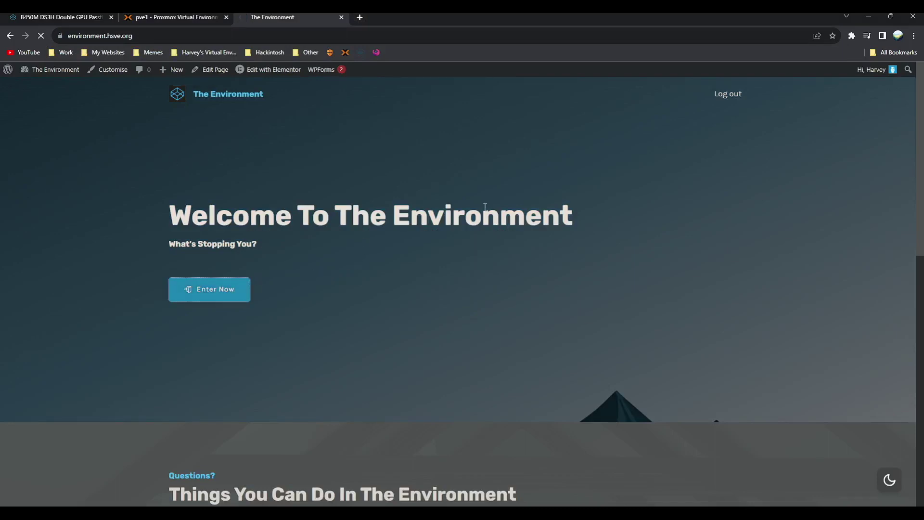
- Read the B450M DS3H Double GPU Passthrough Help topic, then go back to the Proxmox tab
{"action": "scroll", "coordinate": [377, 262], "scroll_direction": "down", "scroll_amount": 2}
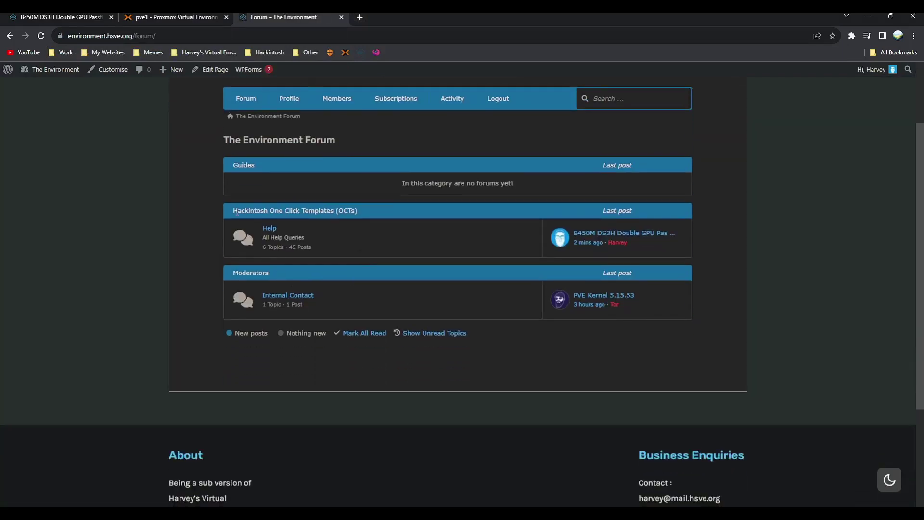
{"action": "left_click", "coordinate": [268, 230]}
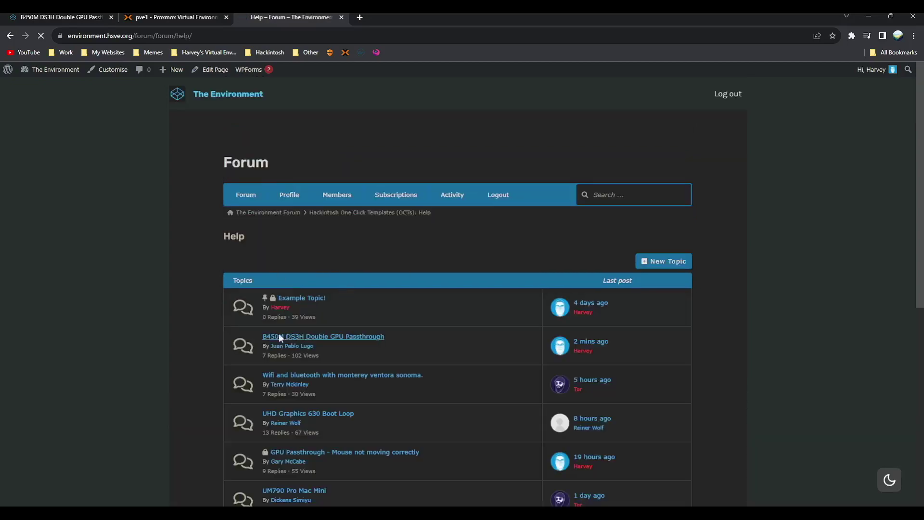
{"action": "left_click", "coordinate": [281, 338]}
{"action": "scroll", "coordinate": [356, 252], "scroll_direction": "down", "scroll_amount": 15}
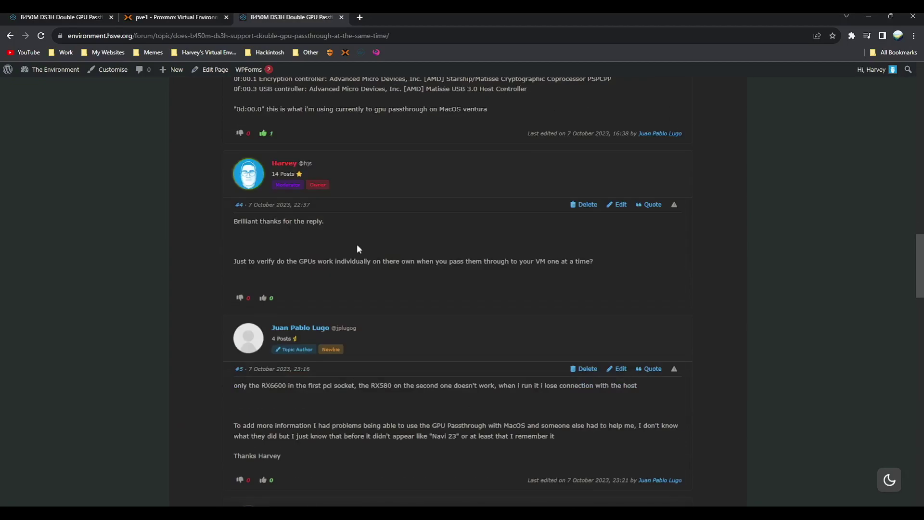
{"action": "scroll", "coordinate": [359, 240], "scroll_direction": "down", "scroll_amount": 20}
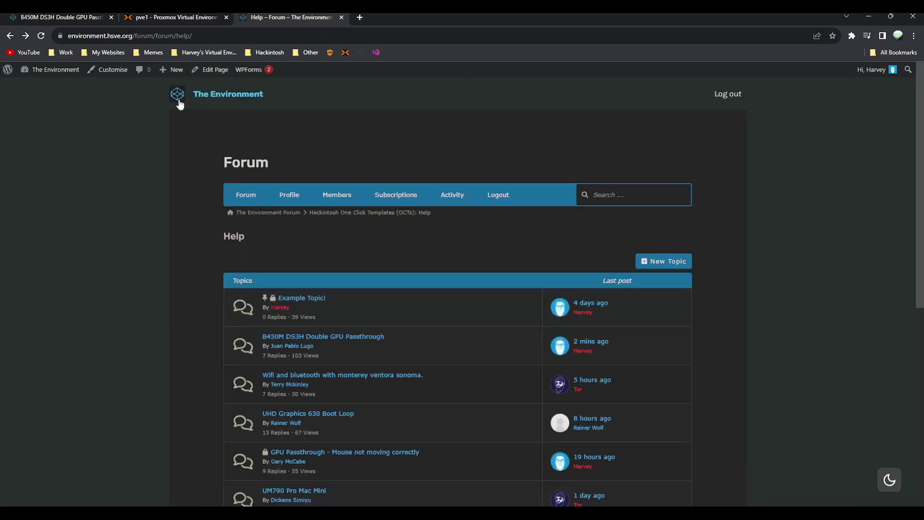
{"action": "left_click", "coordinate": [179, 101]}
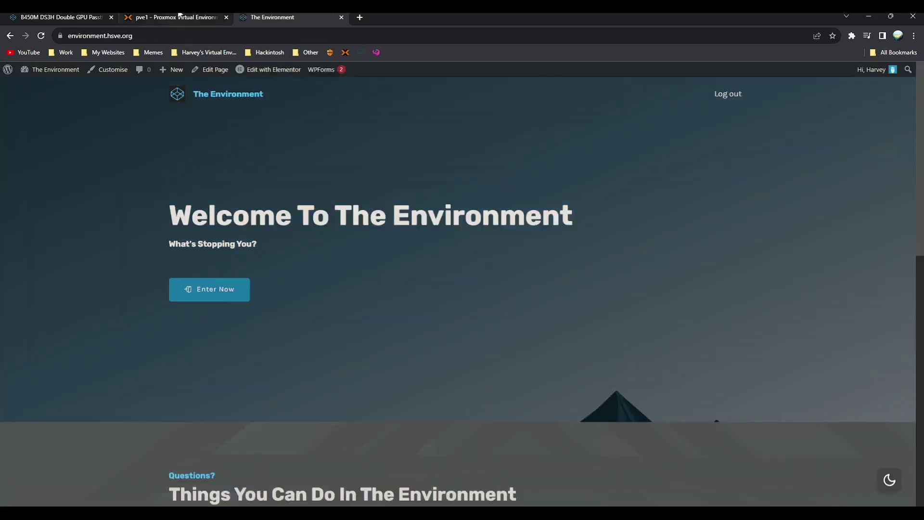
{"action": "left_click", "coordinate": [179, 16]}
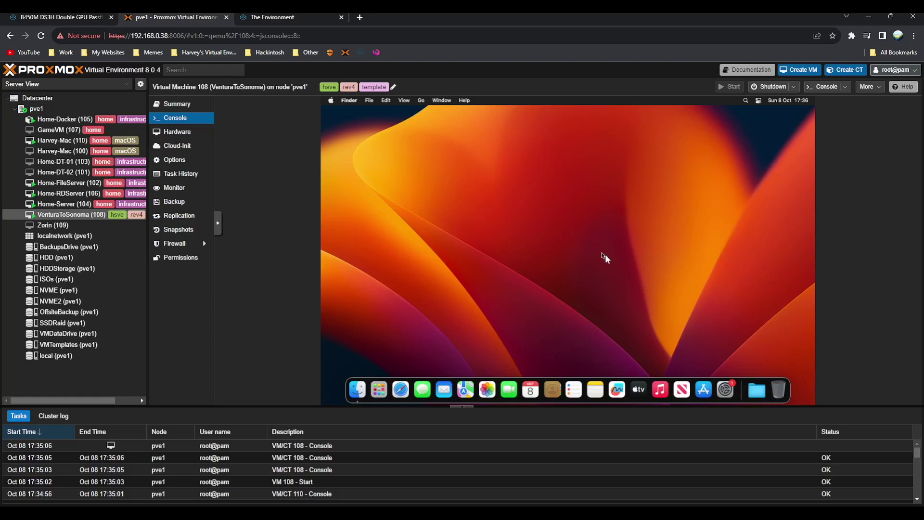
- Open System Settings in the macOS guest and go to the Software Update pane
{"action": "left_click", "coordinate": [726, 389]}
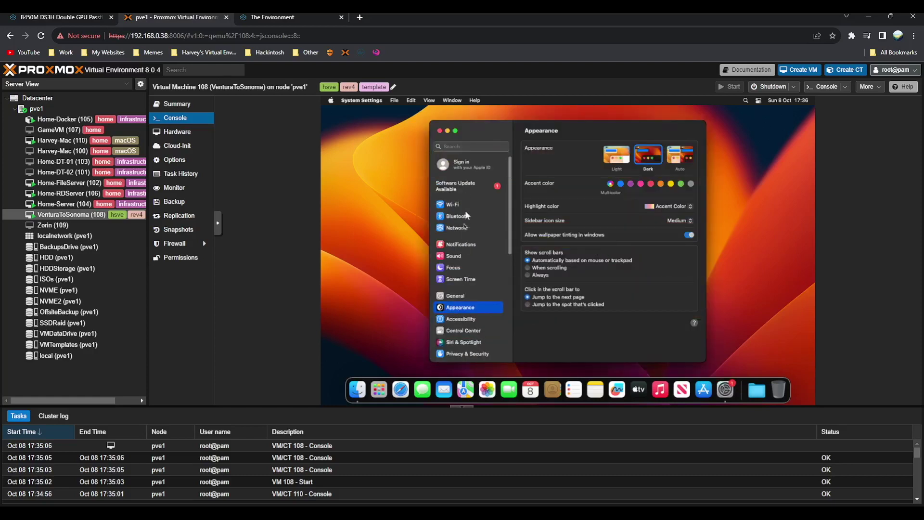
{"action": "left_click", "coordinate": [468, 188]}
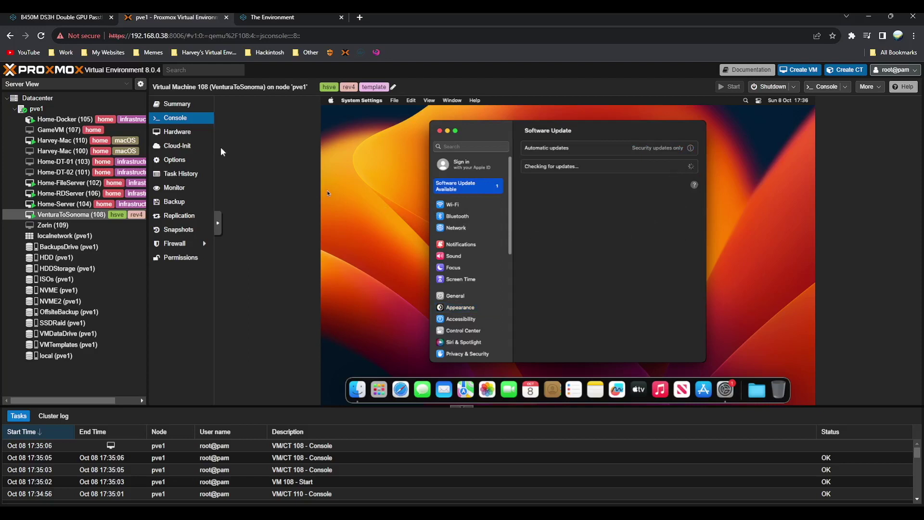
- Snapshot VM 108 as 'BeforeSonoma' with RAM included, then return to its console
{"action": "left_click", "coordinate": [194, 234]}
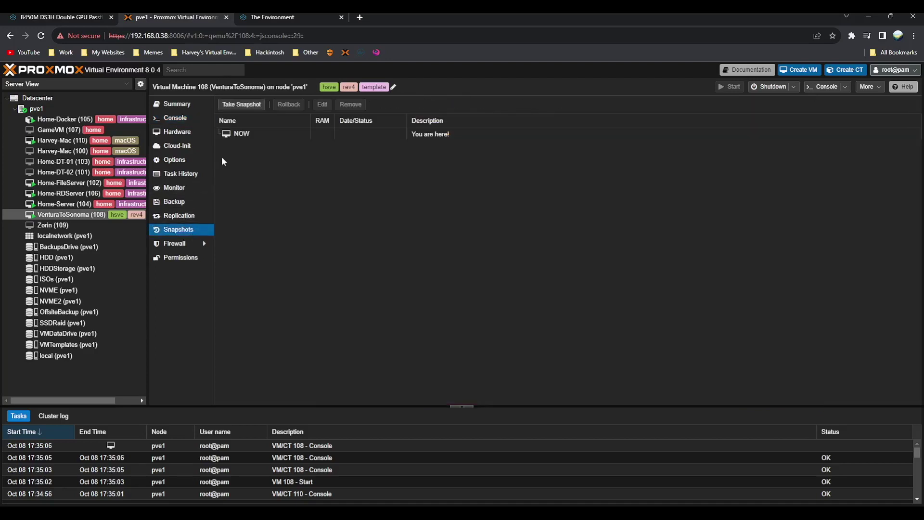
{"action": "left_click", "coordinate": [231, 105]}
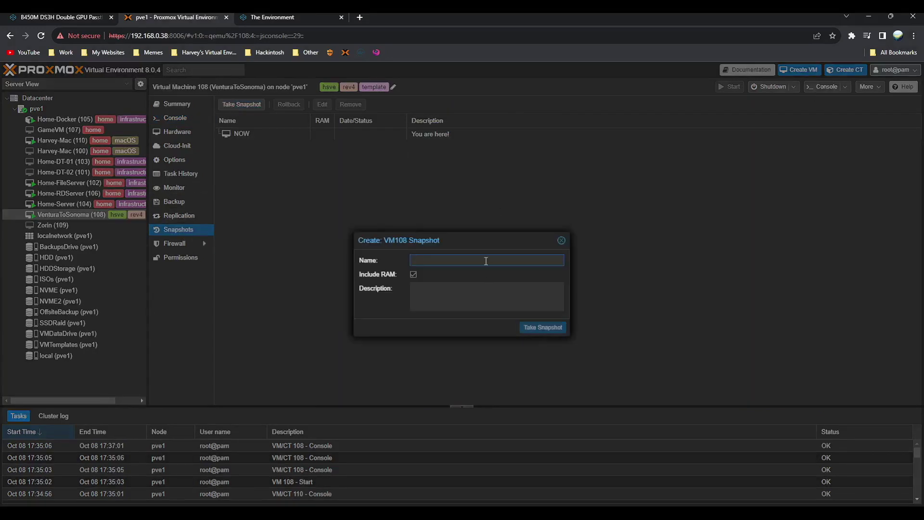
{"action": "type", "text": "Before"}
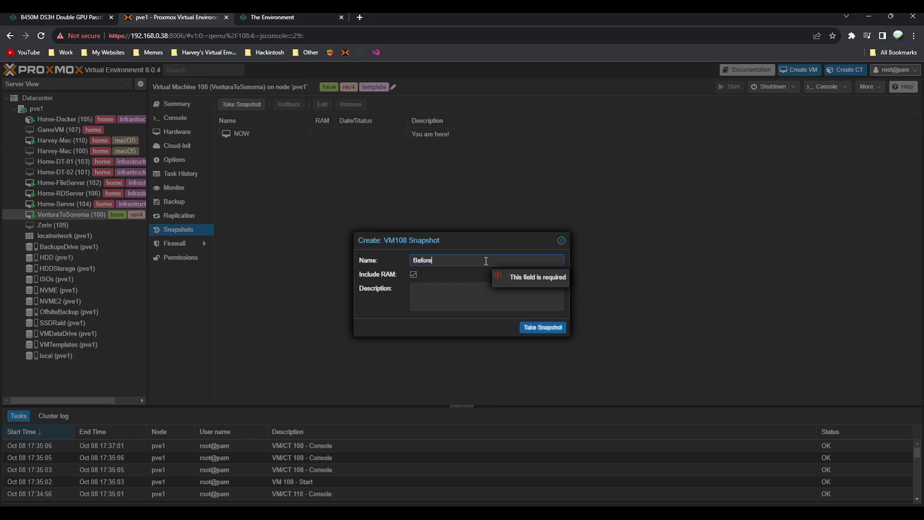
{"action": "type", "text": "Sonoma"}
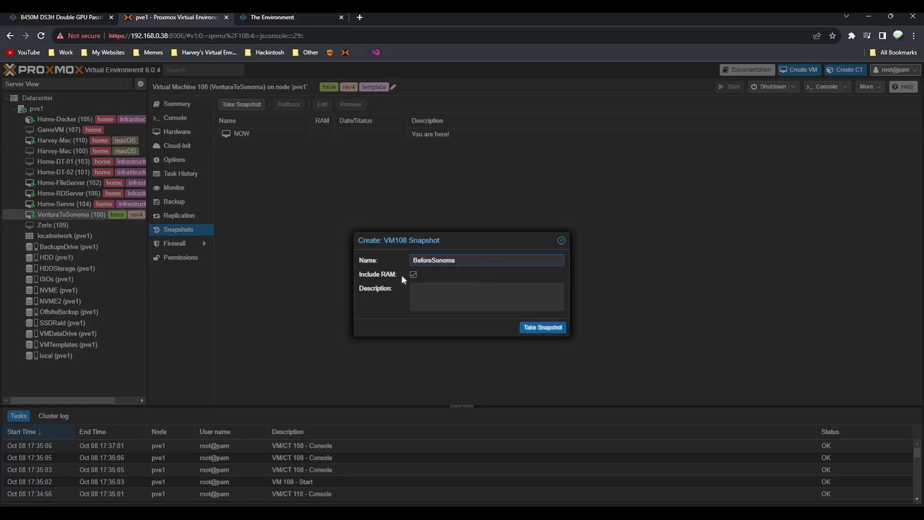
{"action": "left_click", "coordinate": [535, 329]}
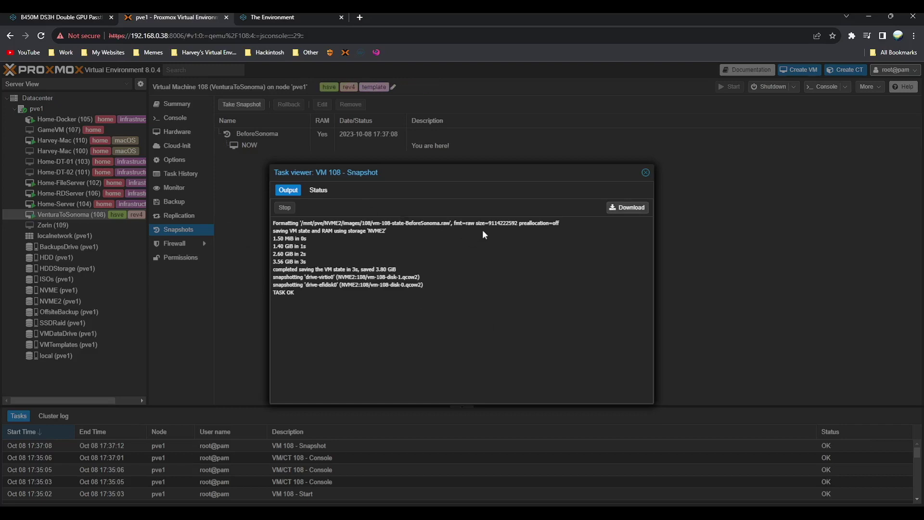
{"action": "left_click_drag", "start_coordinate": [298, 290], "coordinate": [277, 297]}
{"action": "key", "text": "Escape"}
{"action": "left_click", "coordinate": [174, 118]}
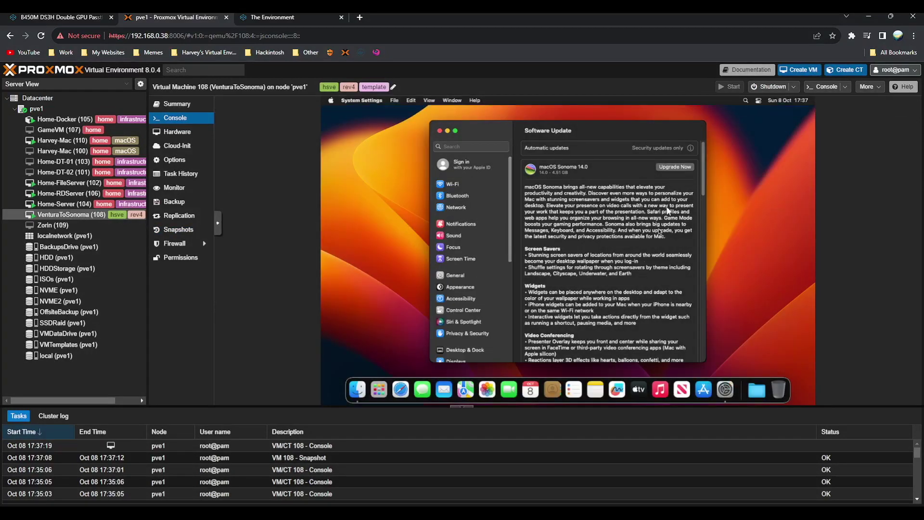
- Start the macOS Sonoma 14.0 upgrade and agree to the Sonoma licence
{"action": "left_click", "coordinate": [672, 167]}
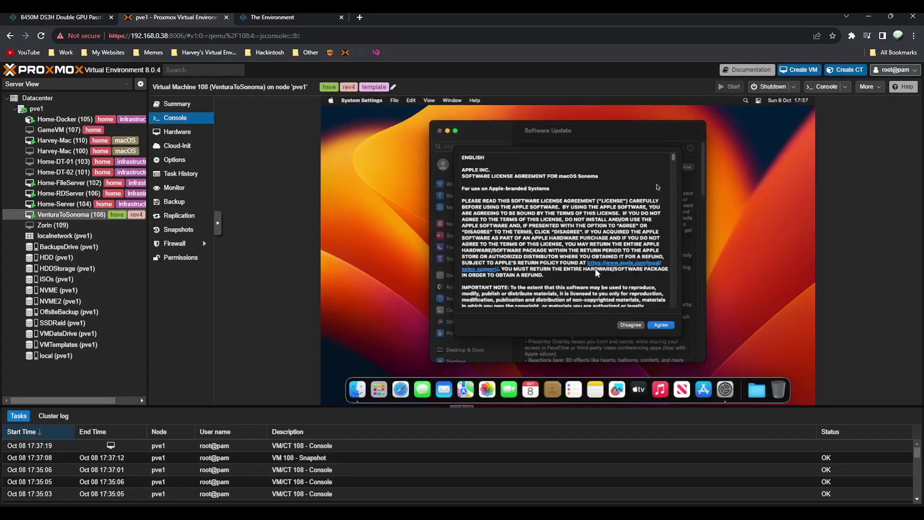
{"action": "left_click", "coordinate": [661, 324]}
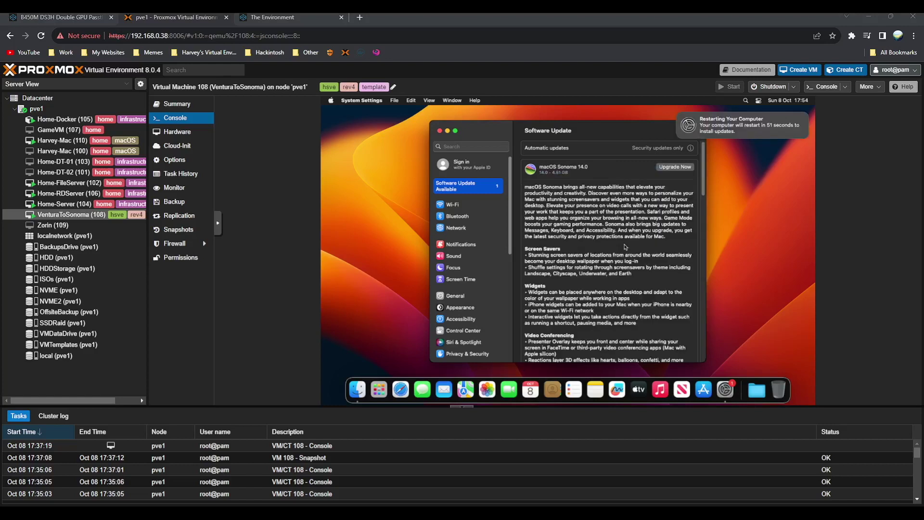
- Restart the VM to install Sonoma and boot the macOS disk from the OpenCore picker
{"action": "mouse_move", "coordinate": [778, 127]}
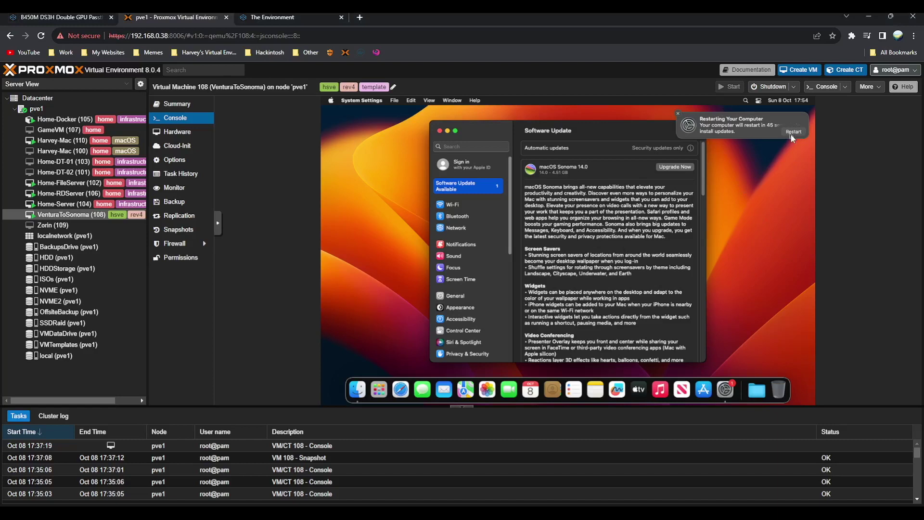
{"action": "left_click", "coordinate": [792, 135]}
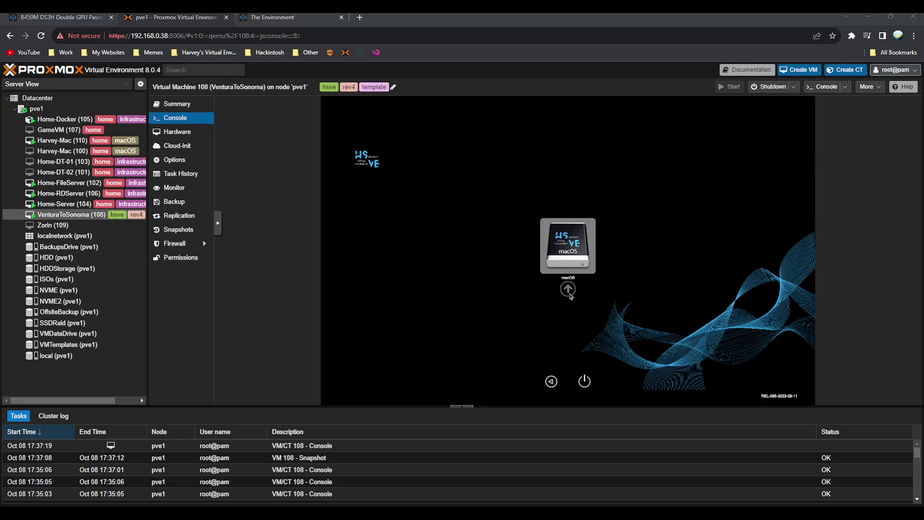
{"action": "left_click", "coordinate": [568, 290]}
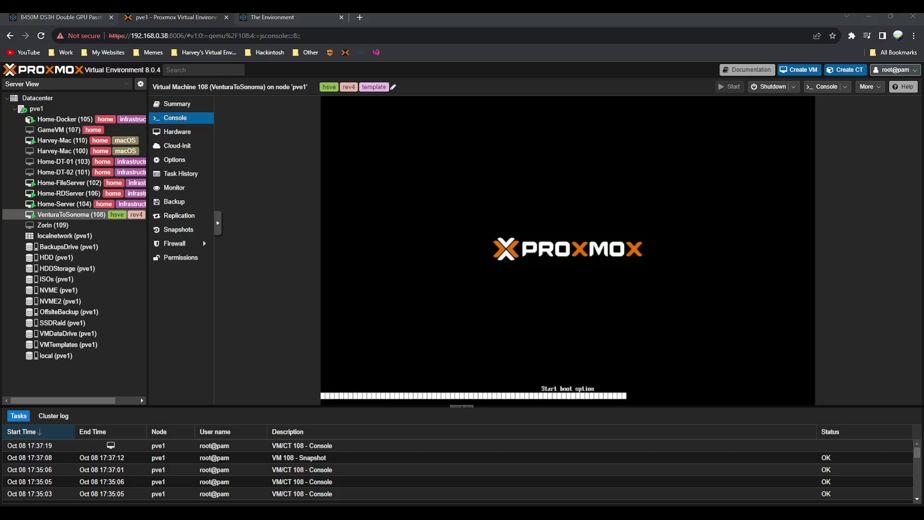
- Boot the macOS entry from the OpenCore picker to continue the Sonoma installation
{"action": "key", "text": "Return"}
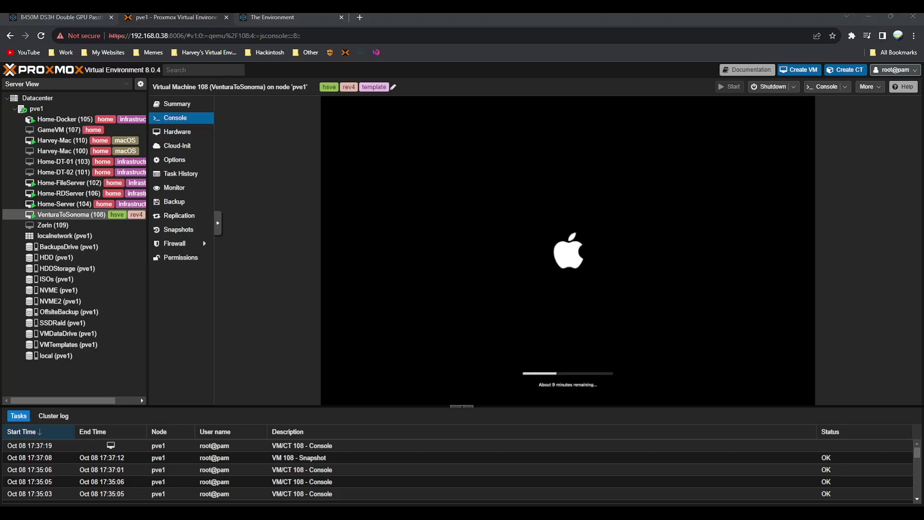
{"action": "left_click", "coordinate": [414, 324]}
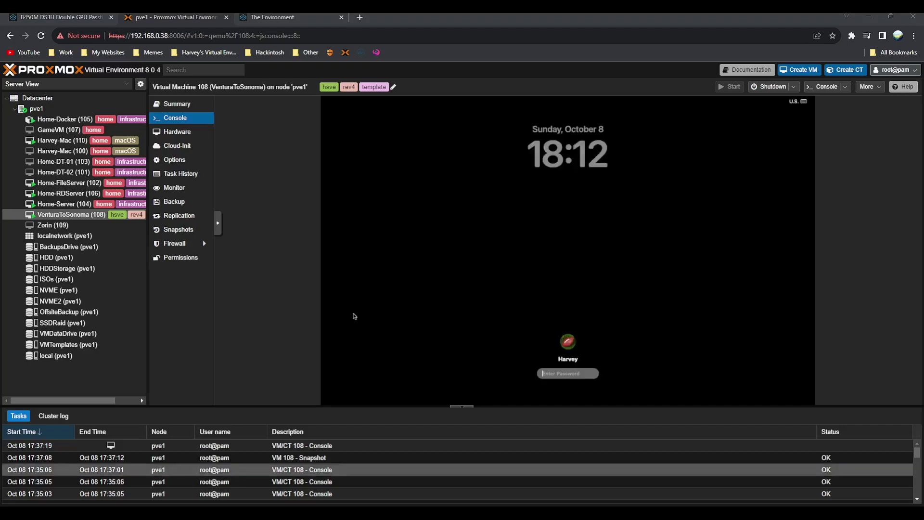
- Log in to the upgraded macOS by entering the account password
{"action": "left_click", "coordinate": [536, 337]}
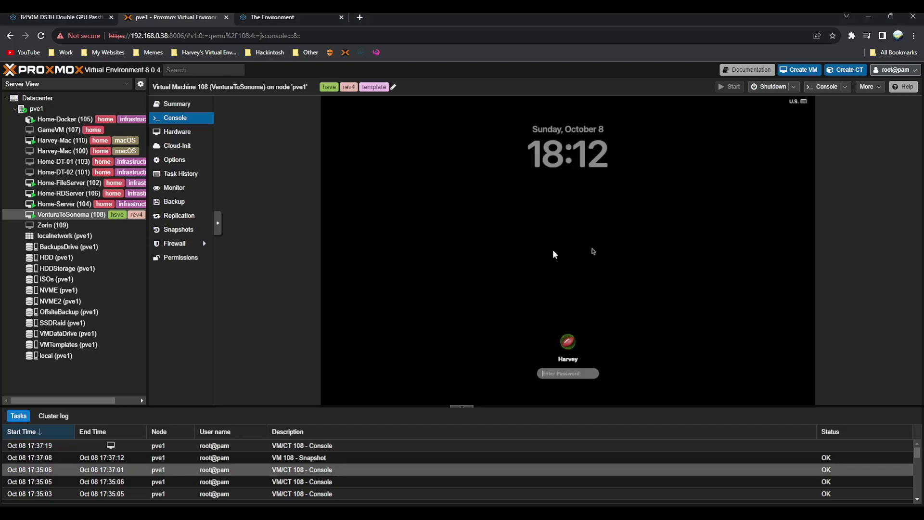
{"action": "left_click", "coordinate": [569, 375]}
{"action": "type", "text": "*********"}
{"action": "key", "text": "Return"}
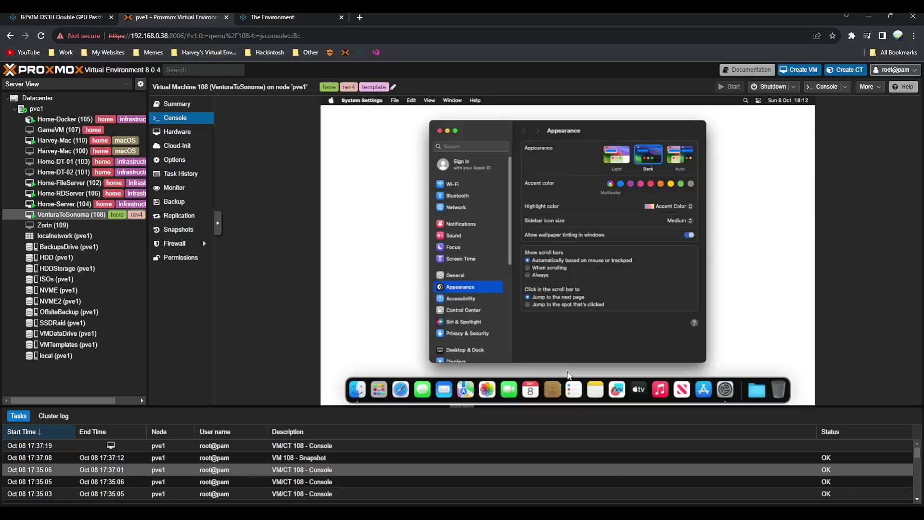
- Close System Settings, open About This Mac in fullscreen noVNC, and highlight version 14.0
{"action": "left_click_drag", "start_coordinate": [476, 130], "coordinate": [512, 130]}
{"action": "left_click", "coordinate": [475, 131]}
{"action": "left_click", "coordinate": [332, 101]}
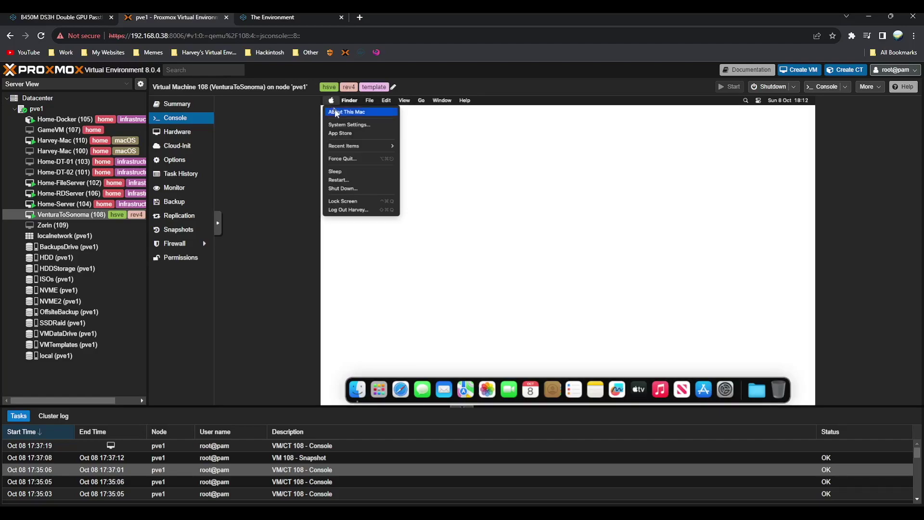
{"action": "left_click", "coordinate": [488, 146]}
{"action": "left_click", "coordinate": [218, 223]}
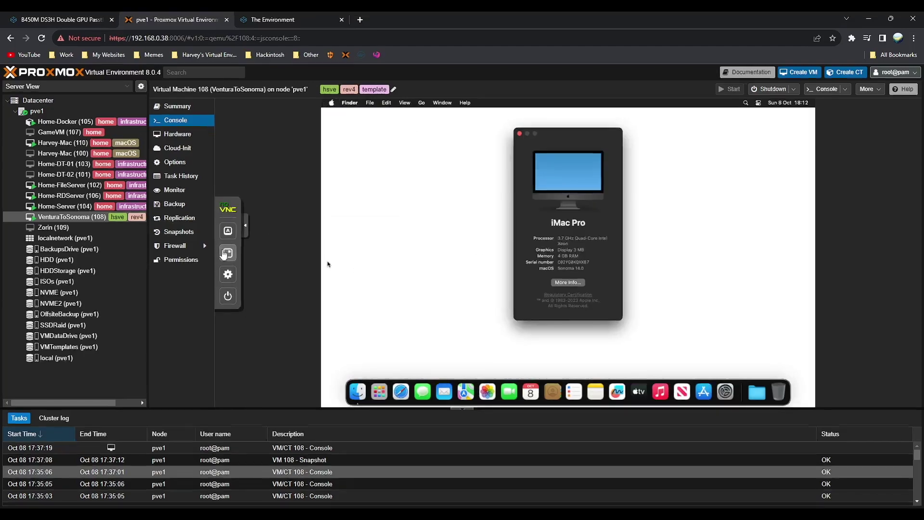
{"action": "left_click", "coordinate": [228, 260]}
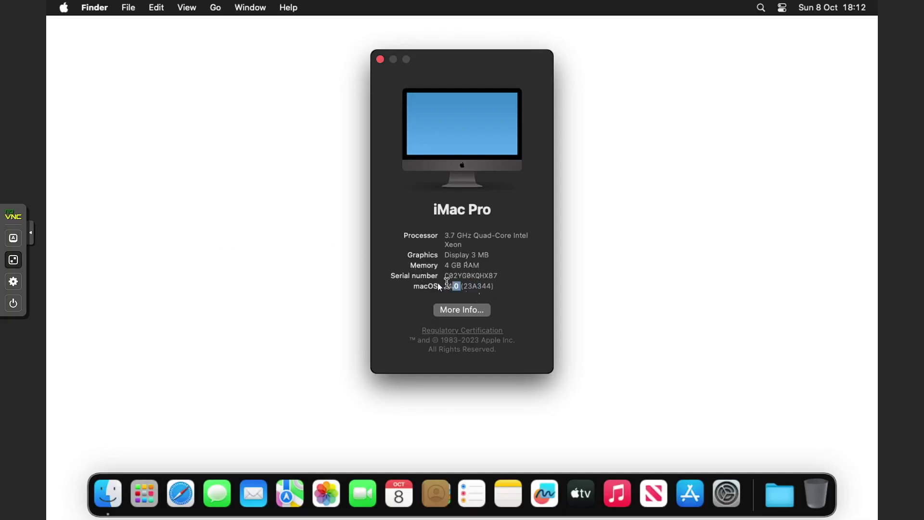
{"action": "left_click_drag", "start_coordinate": [440, 287], "coordinate": [444, 287]}
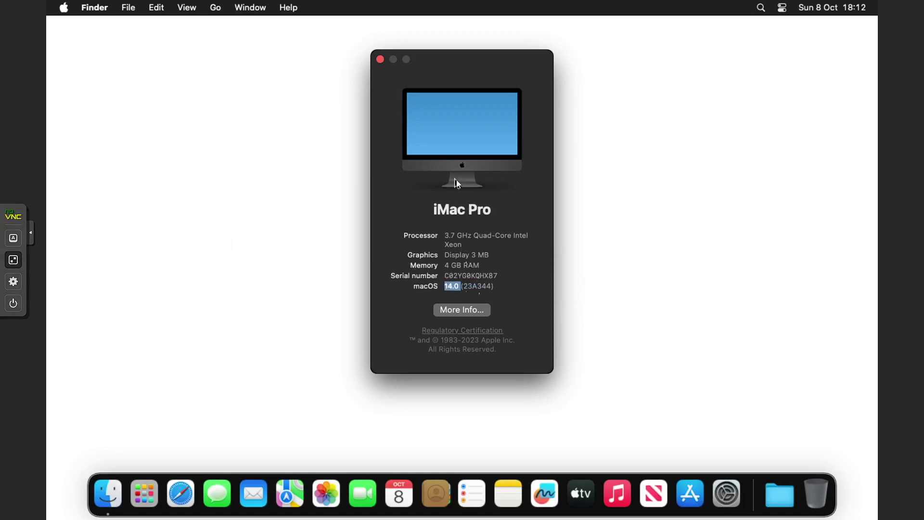